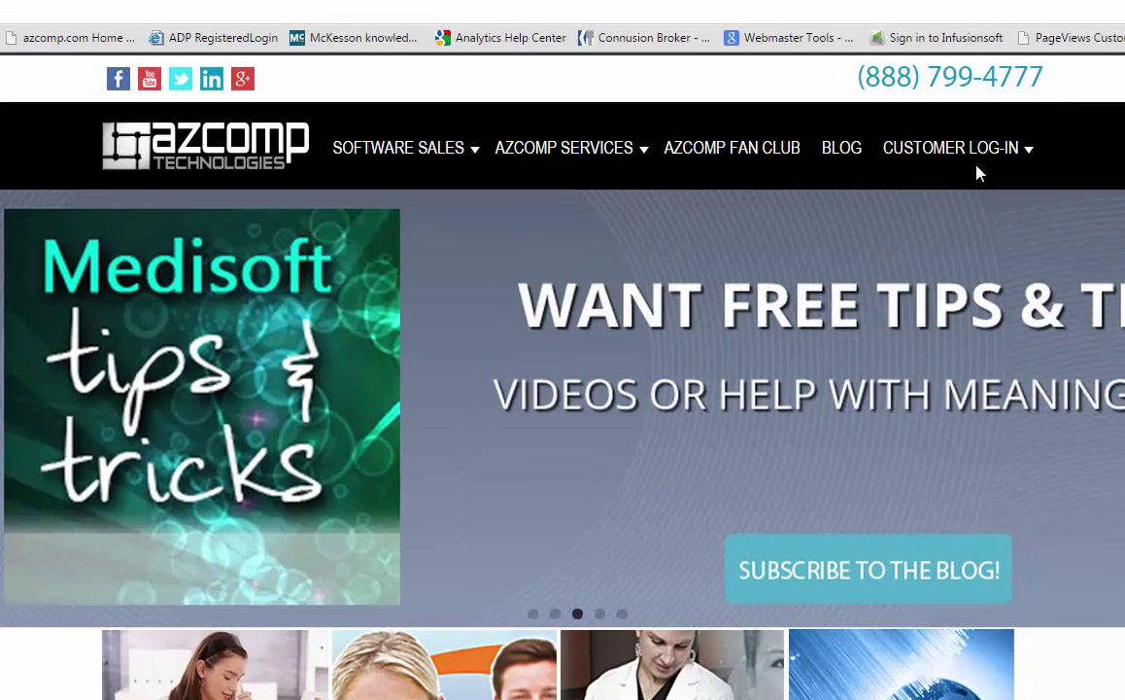
Step: Open the customer log-in area's support ticket portal and log in with the account password
mouse_move(984, 156)
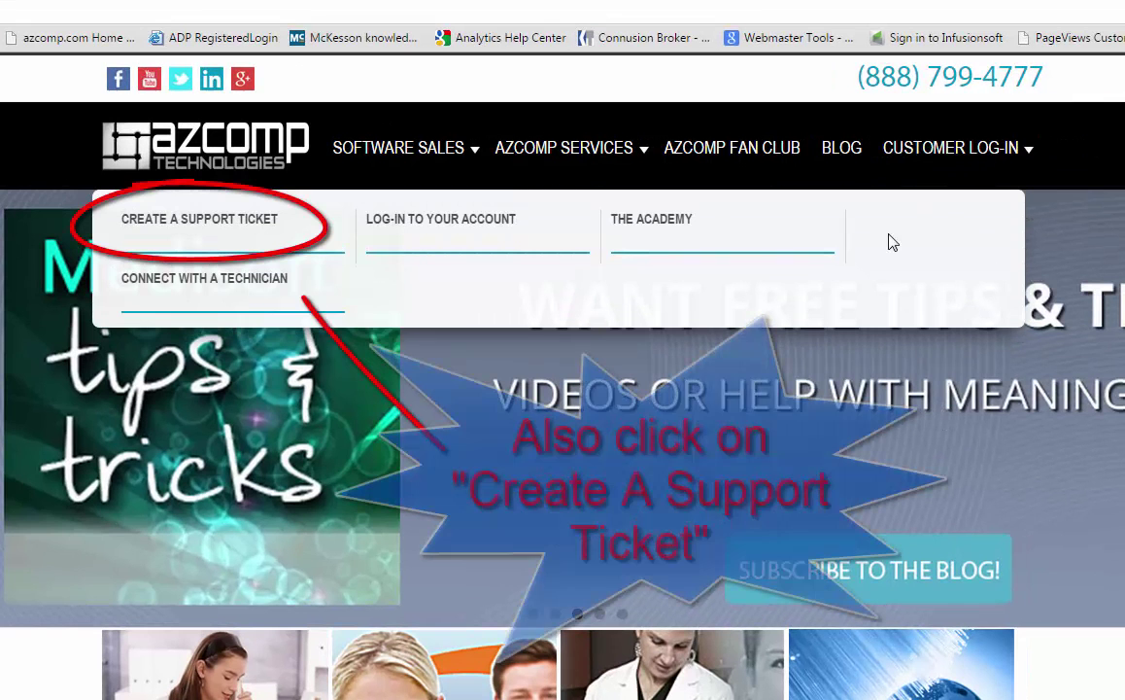
click(262, 223)
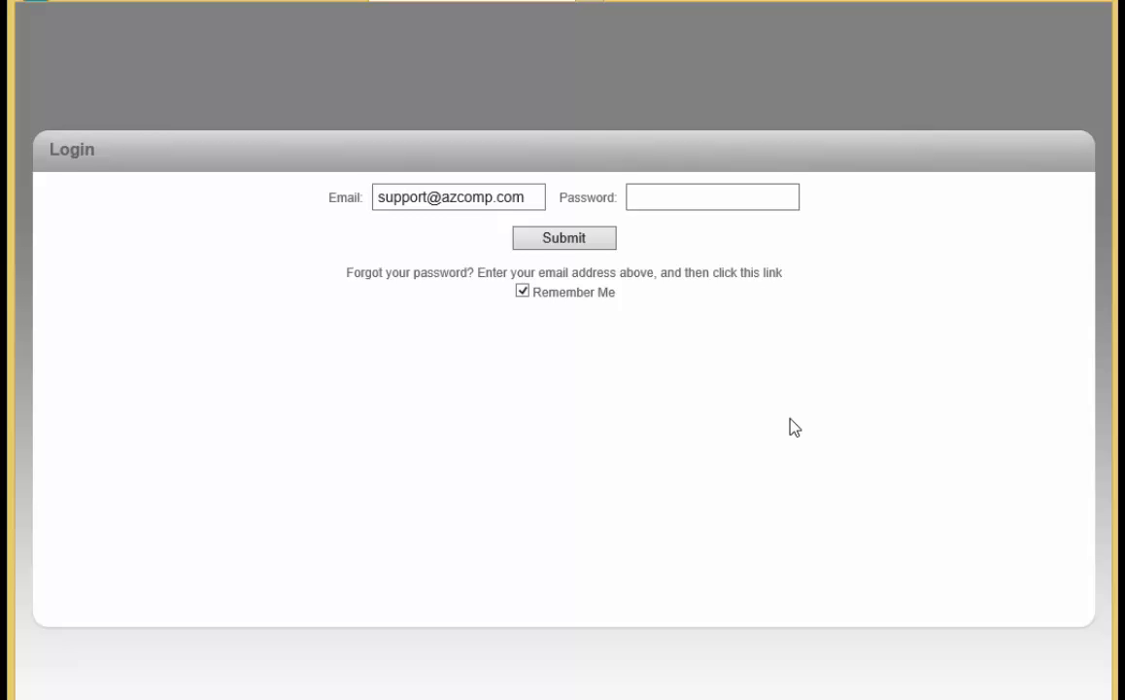
click(677, 201)
text(******)
key(Return)
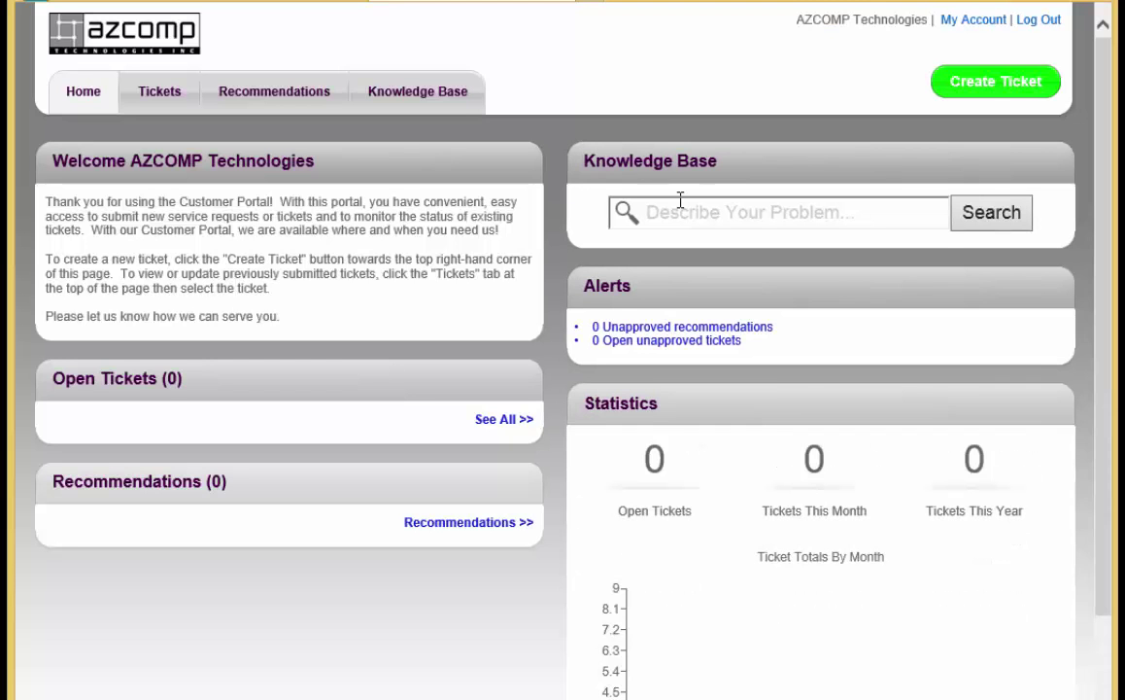
Step: Start a new support ticket and choose "I need Medisoft support" as the service needed
click(1004, 88)
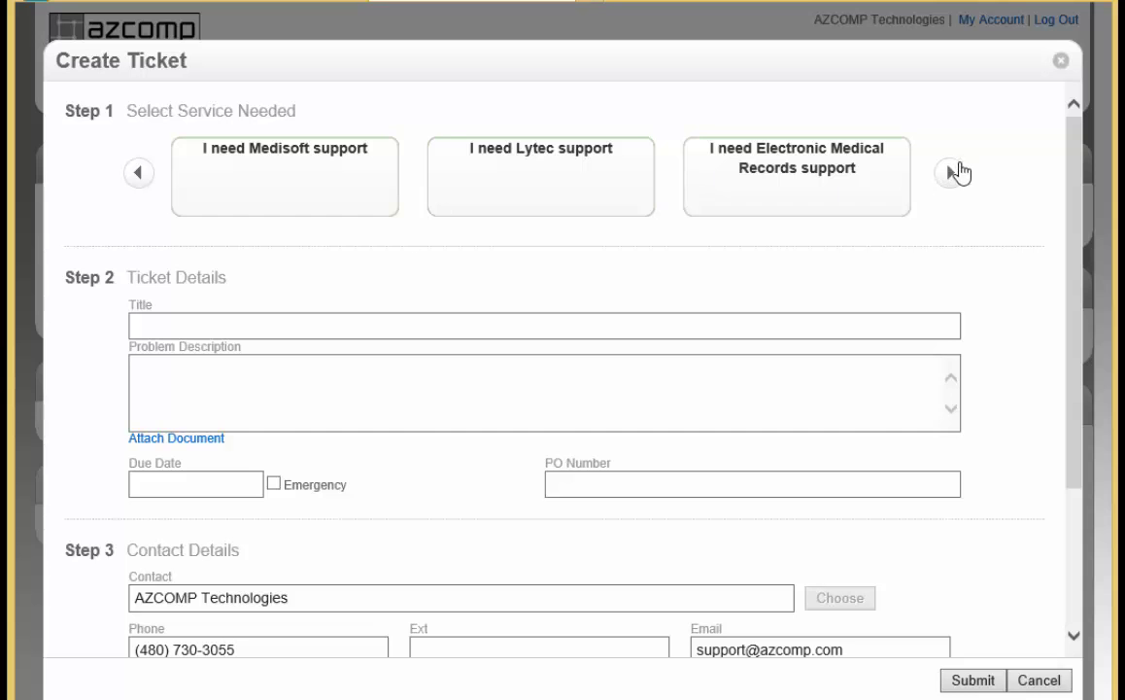
click(953, 173)
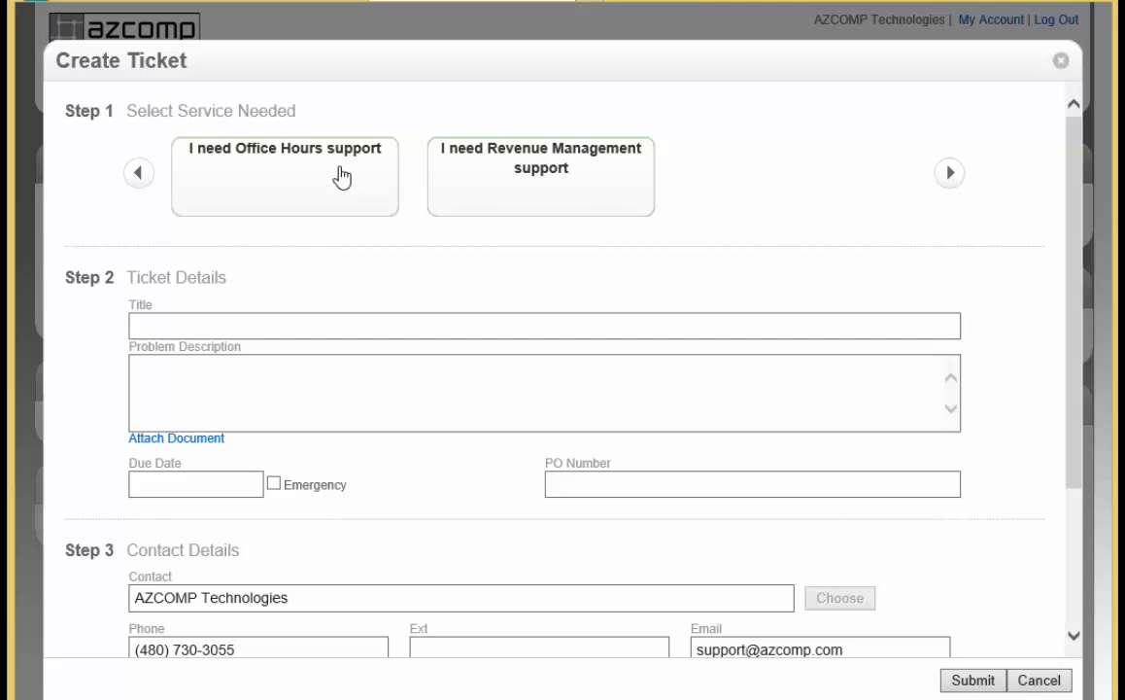
click(141, 178)
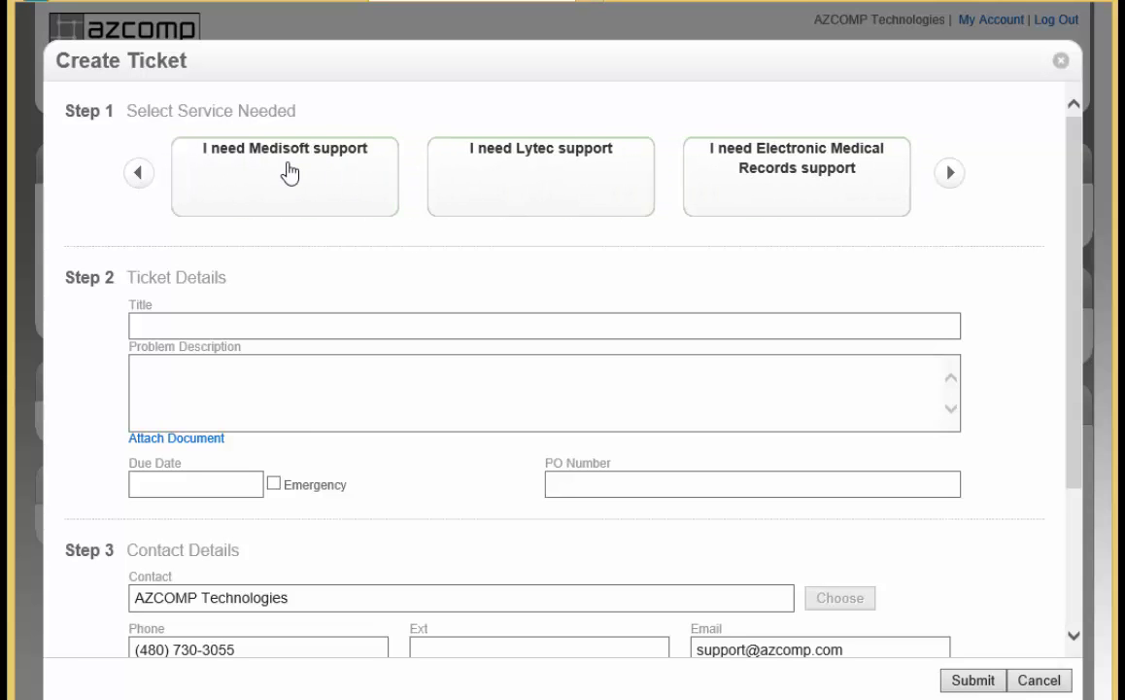
click(268, 171)
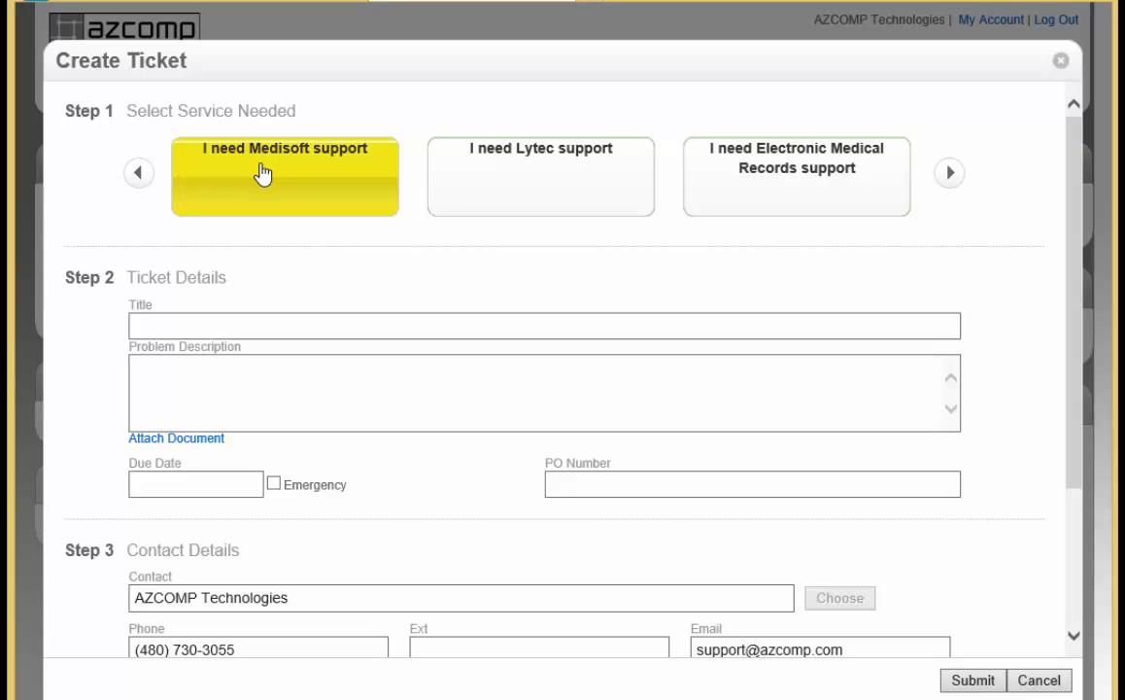
Step: Title the ticket "Connection problems with Medisoft" and describe the problem as "6420 error on one computer"
click(243, 328)
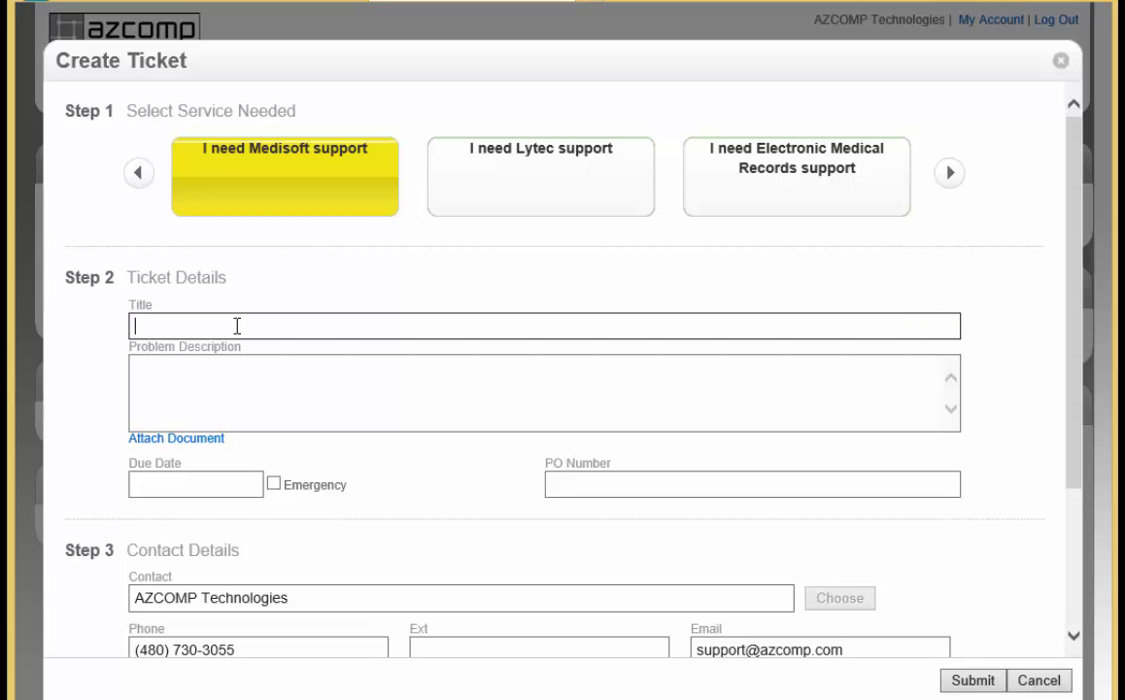
text(Connection p)
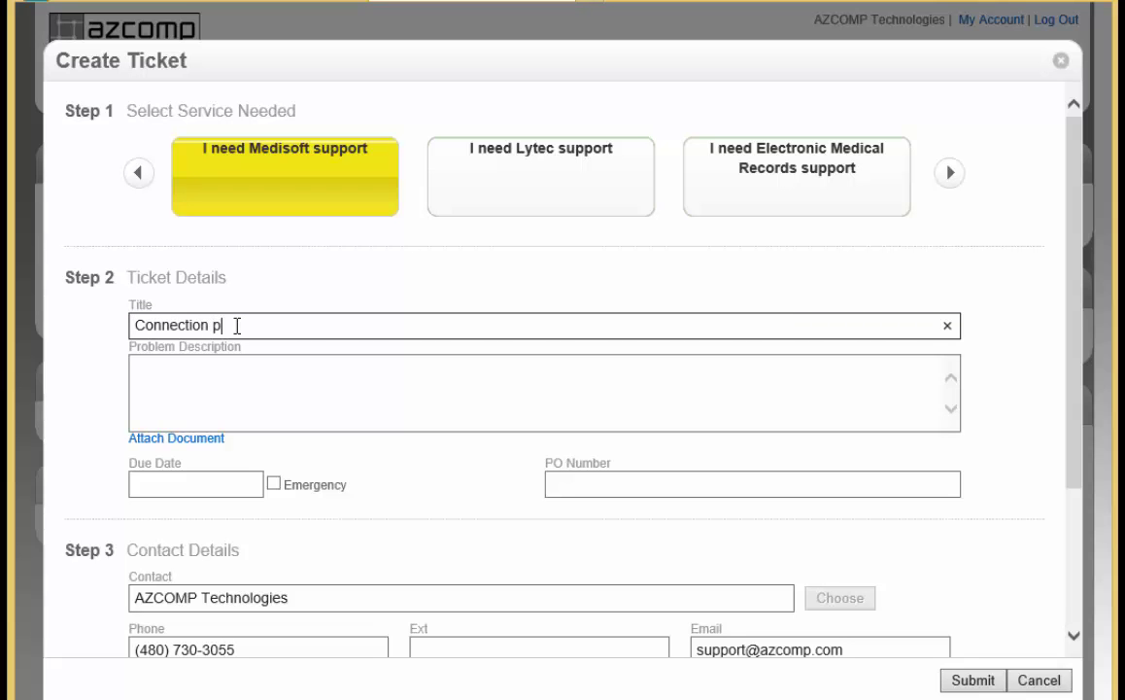
text(roblems with )
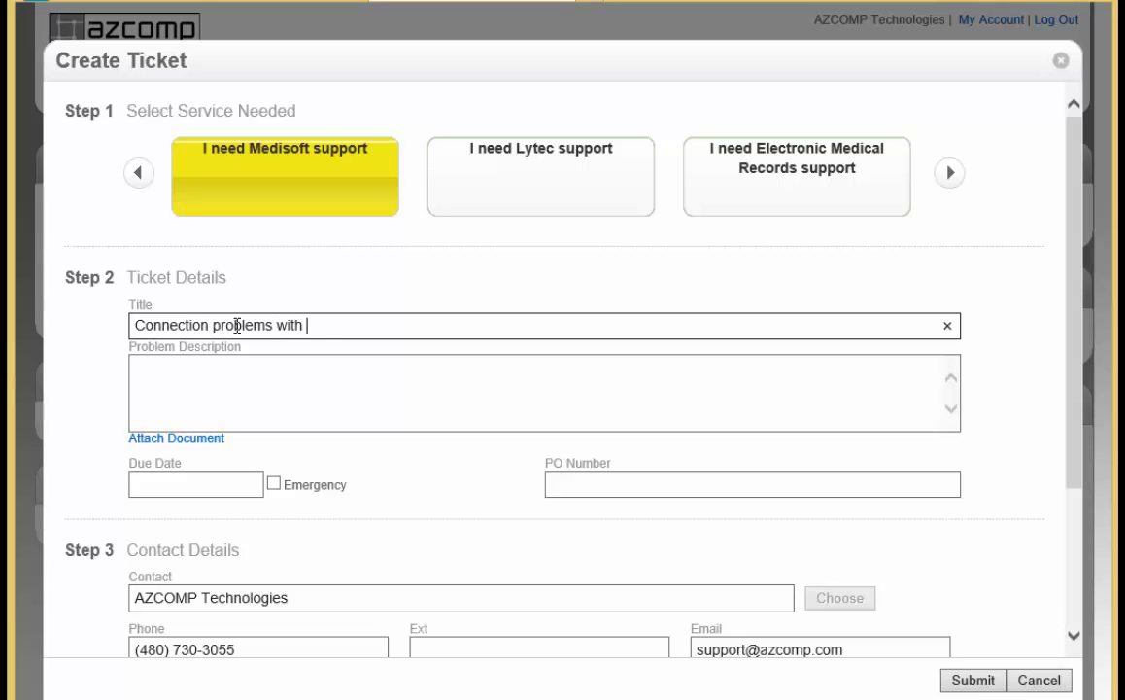
text(Medisoft)
key(Tab)
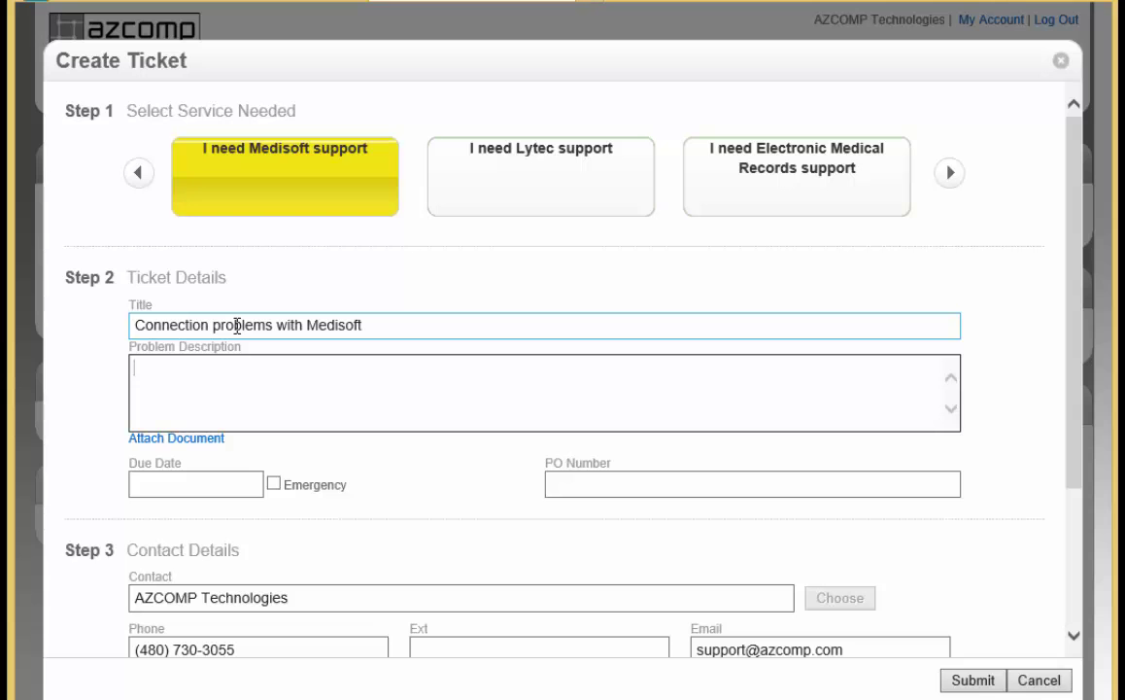
text(6420 error o)
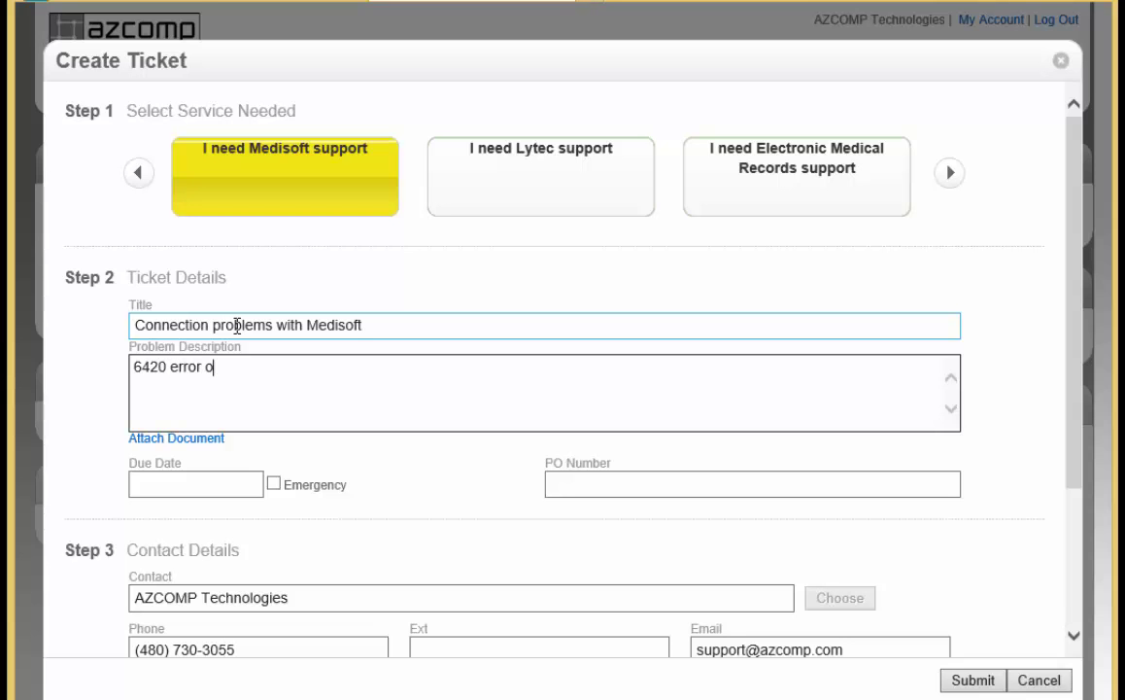
text(n one computer)
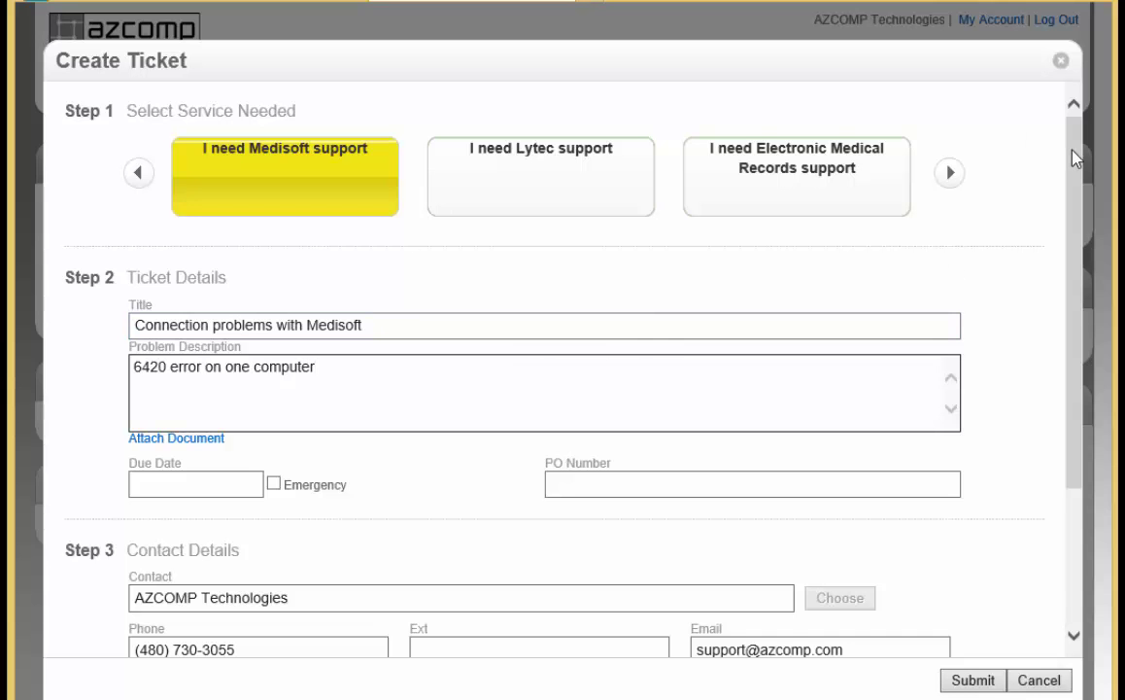
Step: Check the prefilled contact name and phone number, submit the ticket, and go to the ticket list
scroll(1064, 292, down, 3)
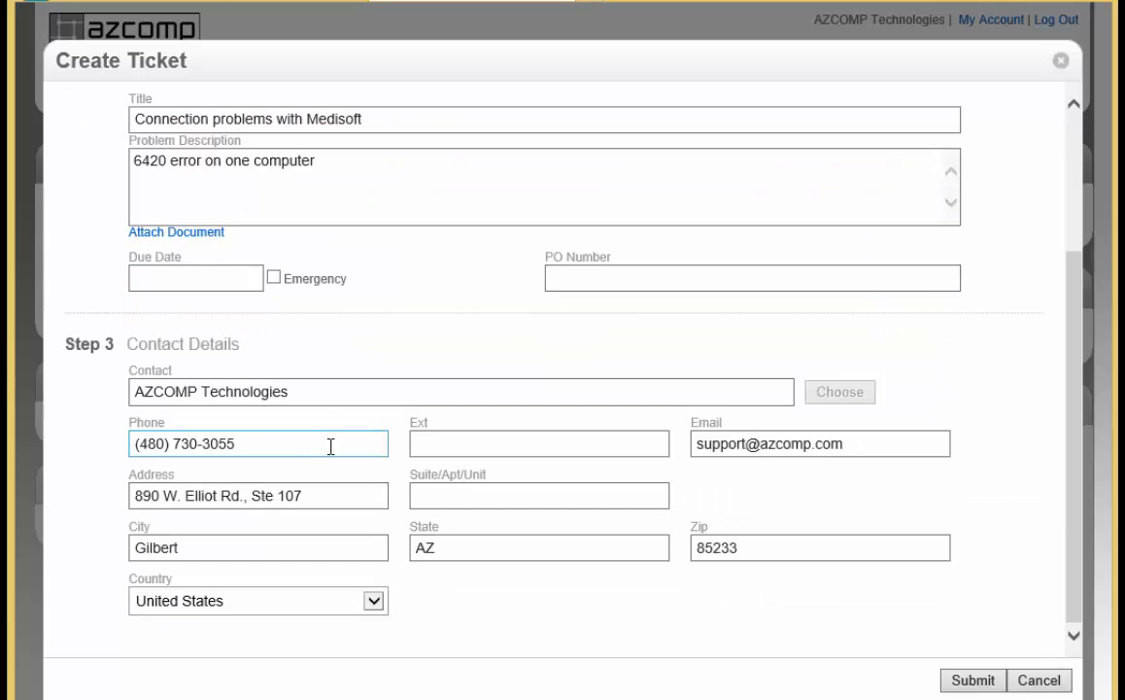
drag(311, 391, 56, 402)
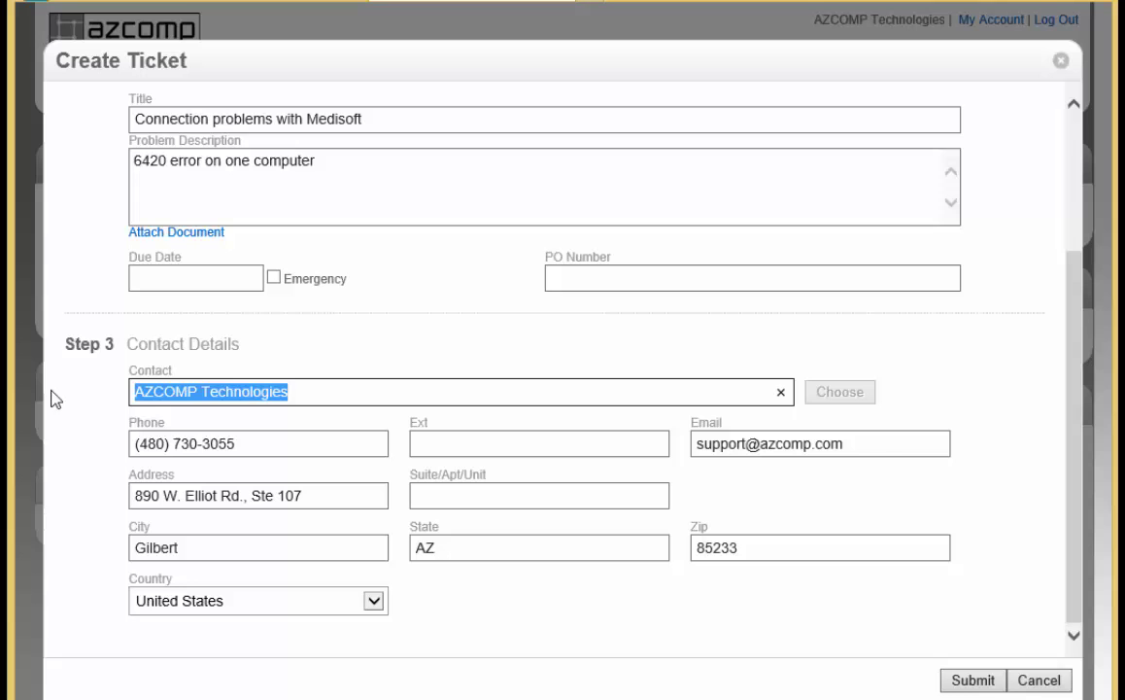
drag(251, 447, 26, 457)
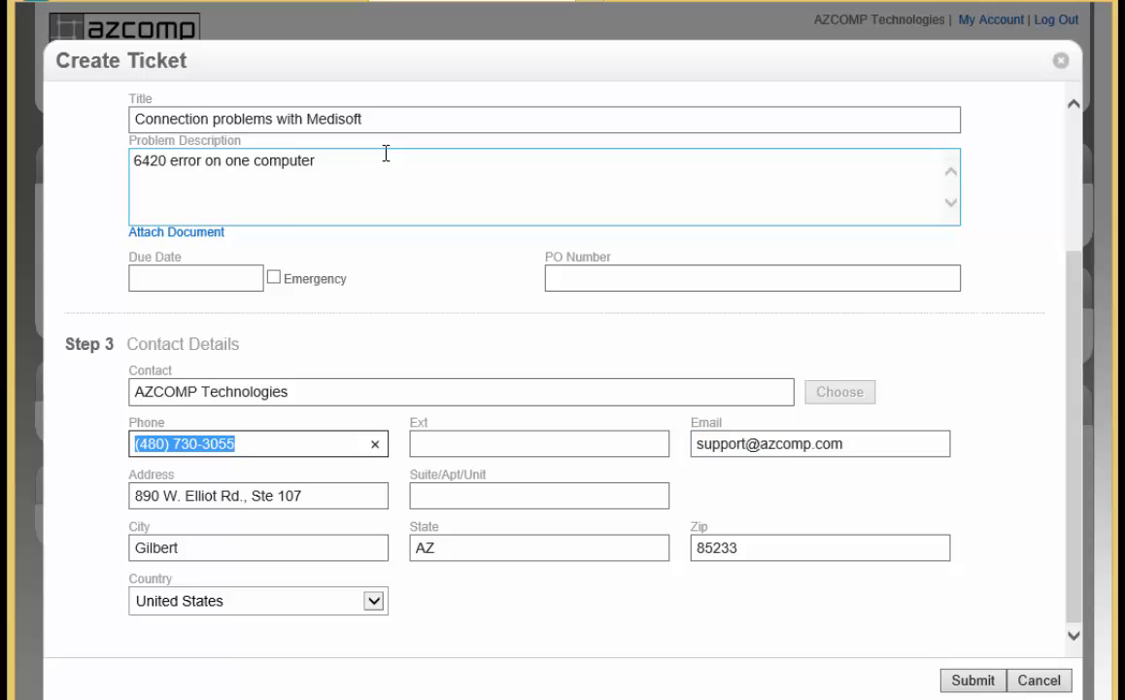
click(973, 681)
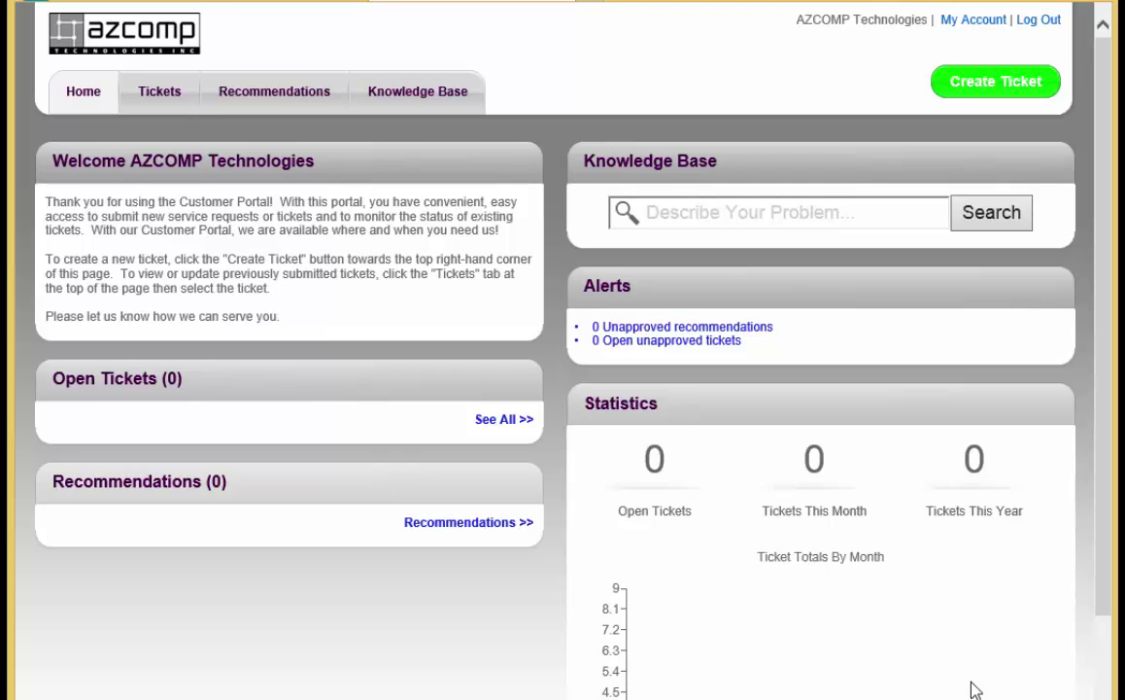
click(161, 94)
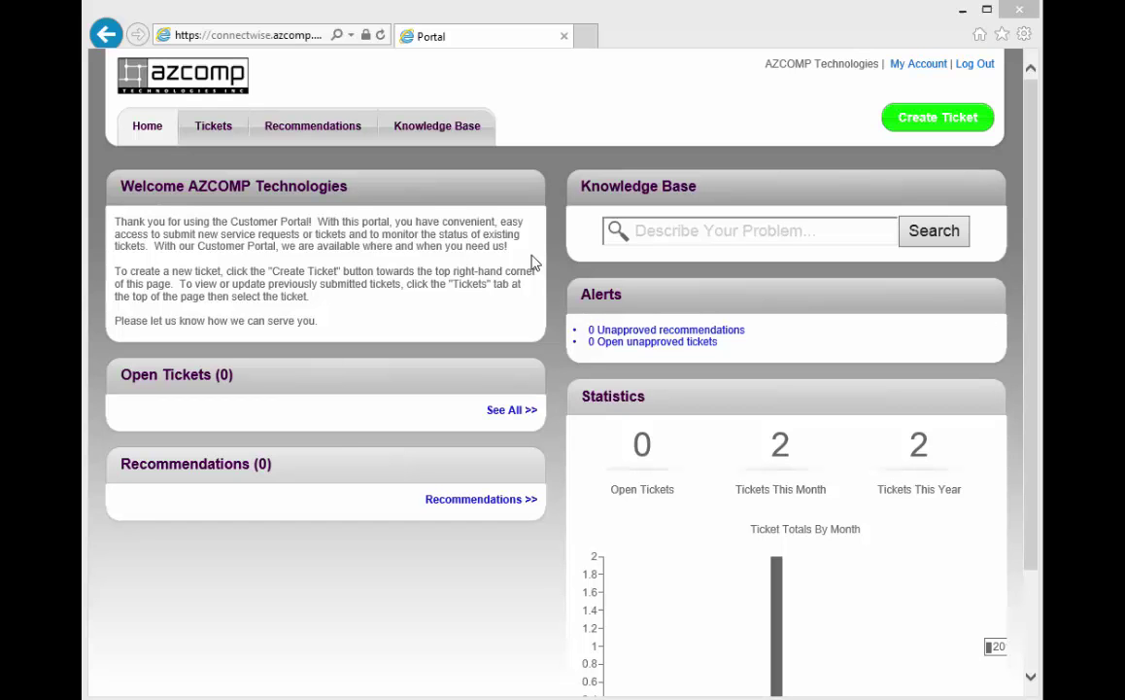
Step: Search the knowledge base for 6420
click(685, 233)
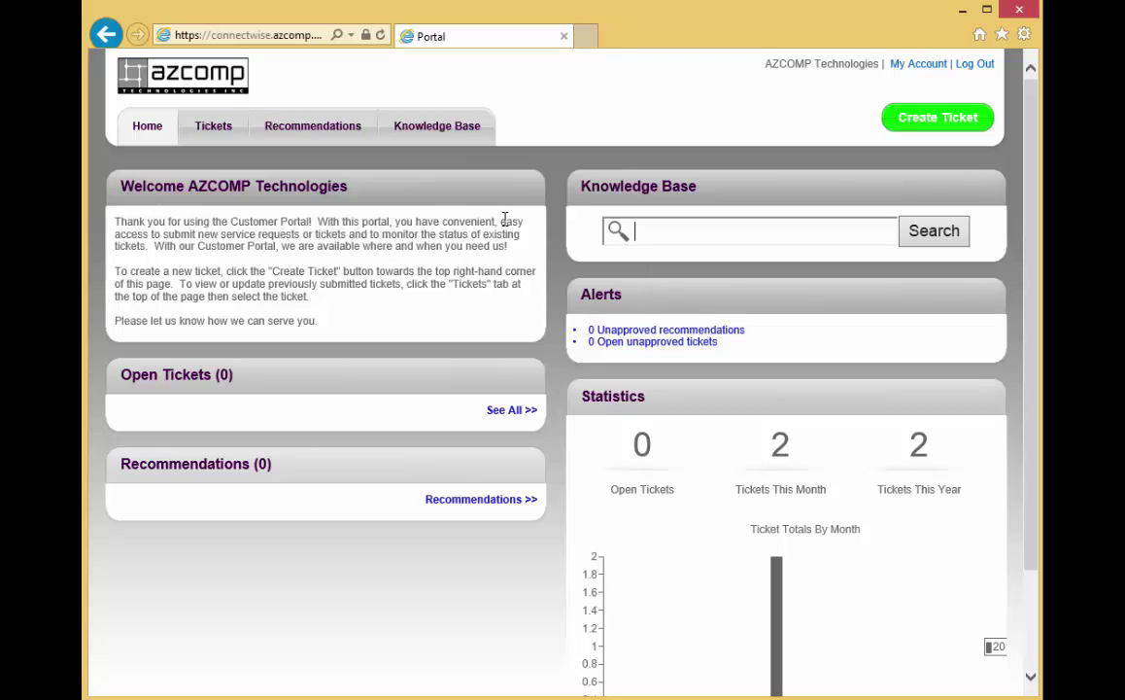
text(6420)
click(938, 236)
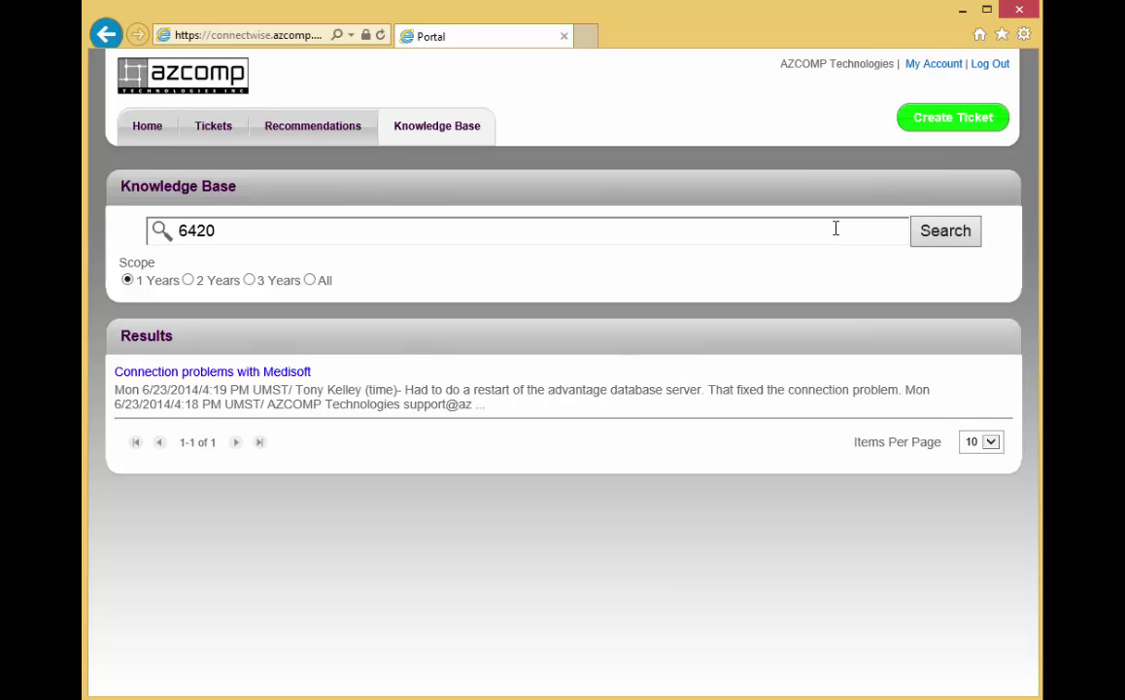
Step: Open the "Connection problems with Medisoft" result, read the technician's note in its discussion, and close the ticket view
click(178, 379)
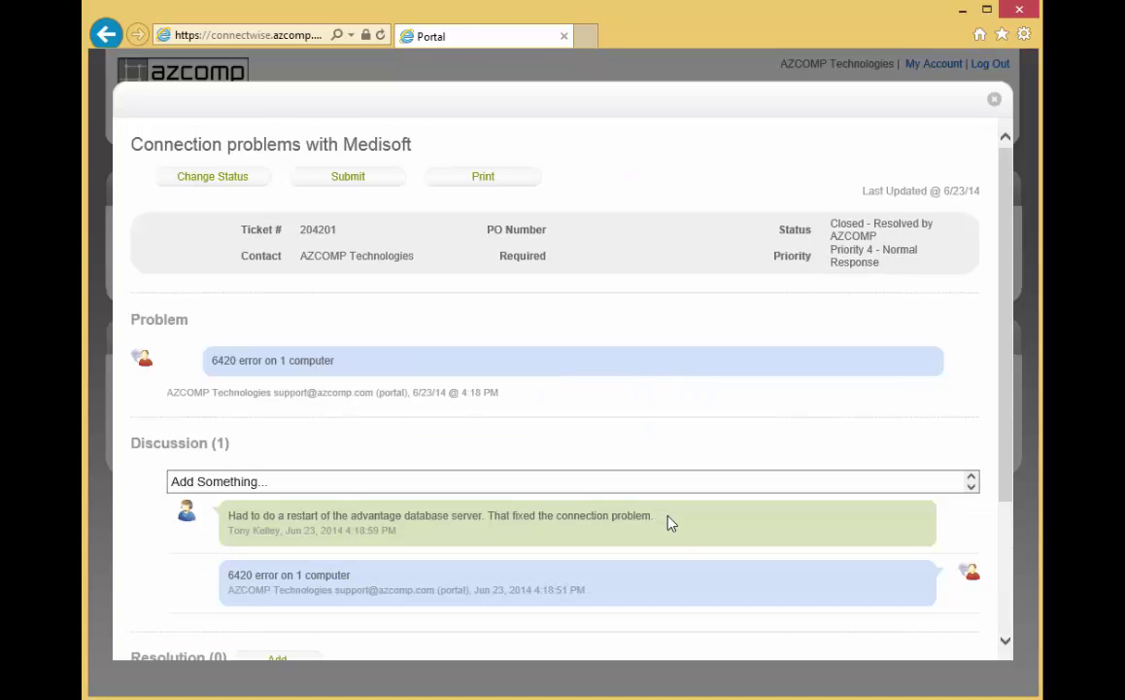
drag(669, 522, 231, 523)
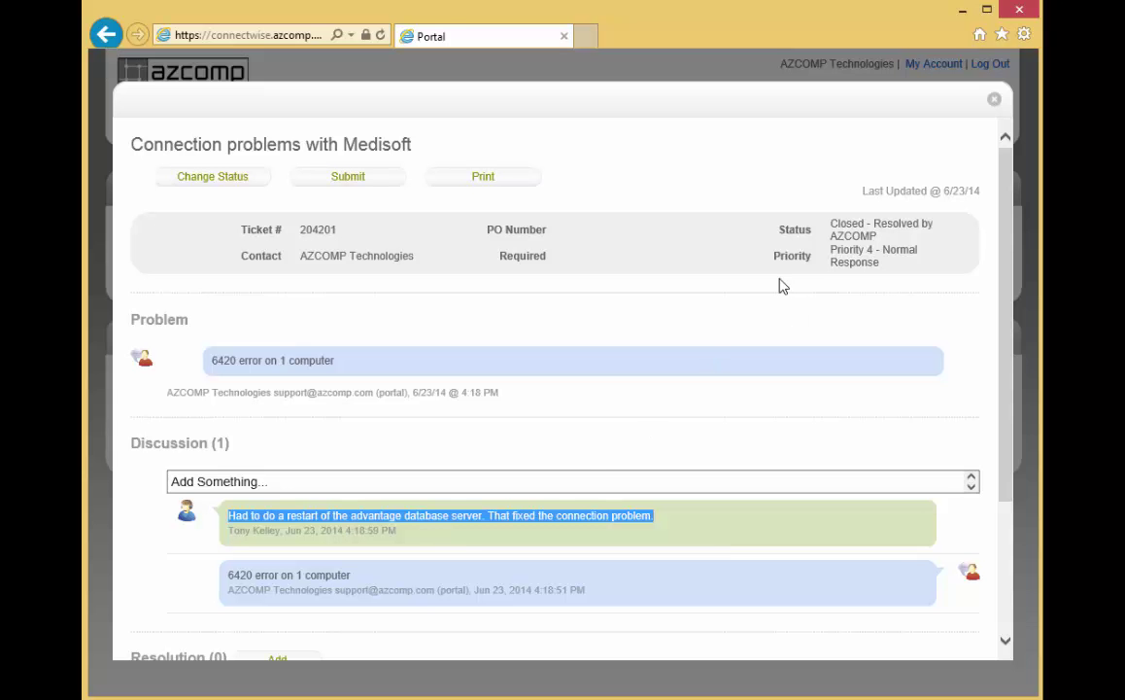
click(994, 99)
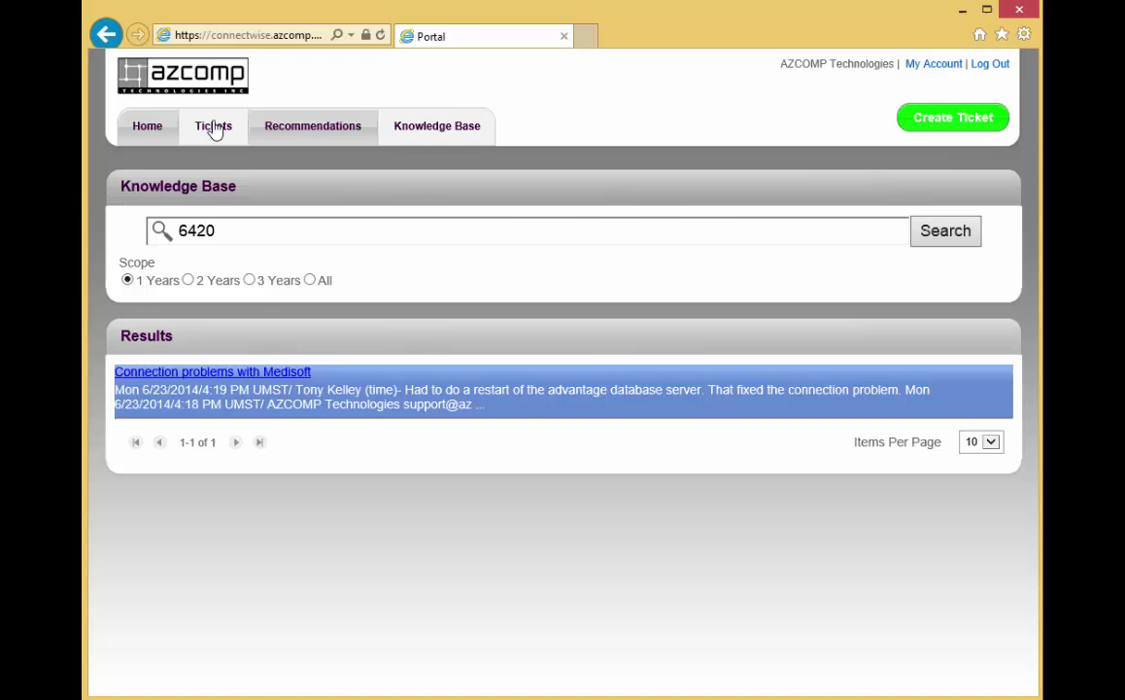
Step: Search the portal's tickets with both the Open and Closed statuses included
click(214, 127)
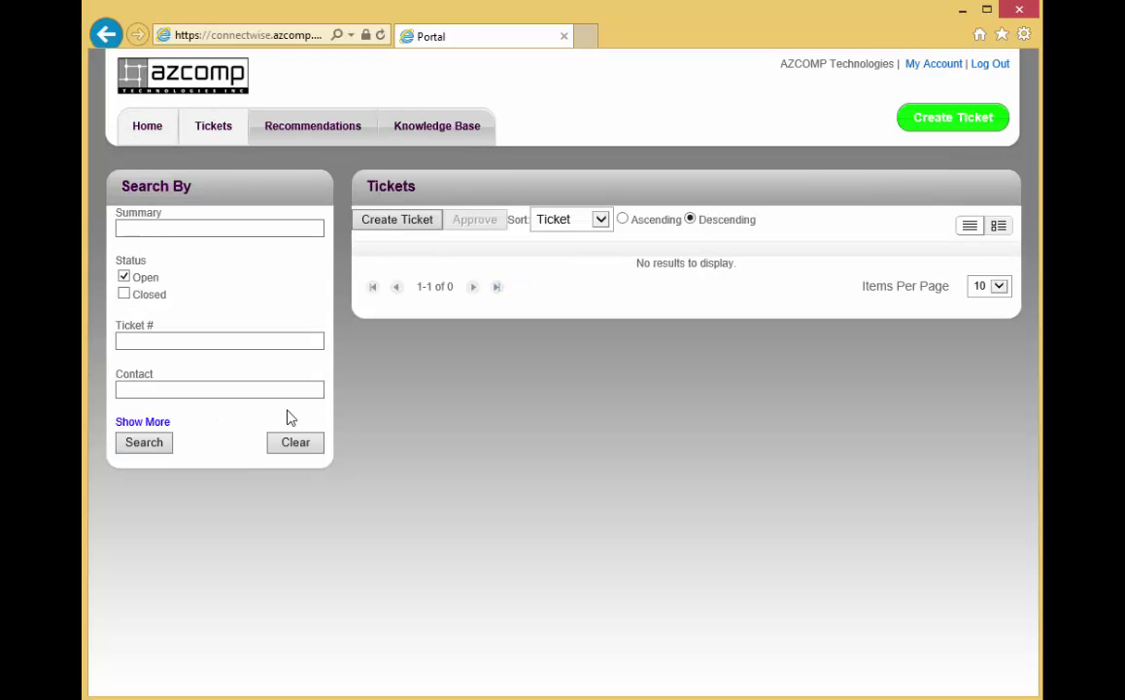
click(123, 294)
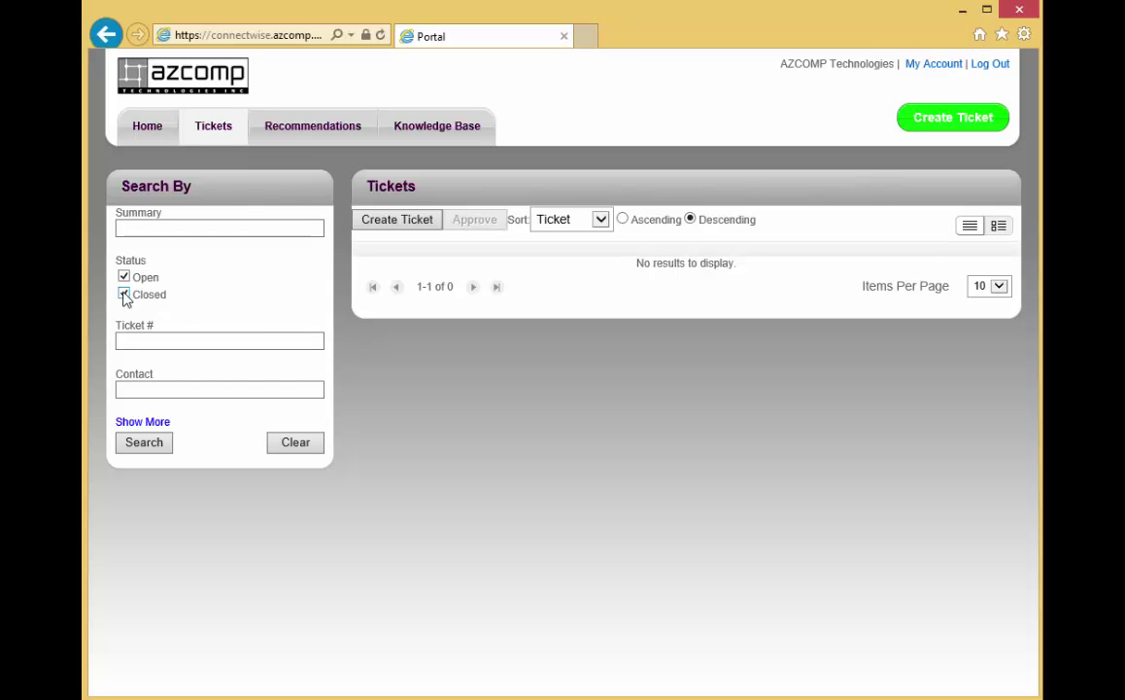
click(153, 230)
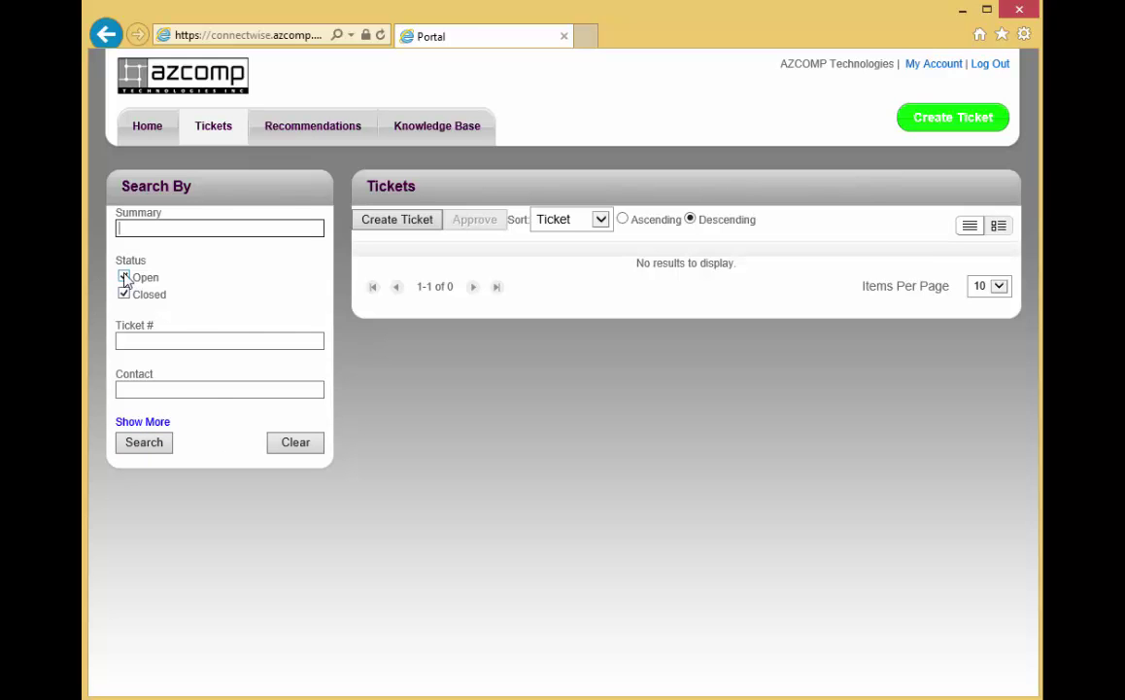
click(145, 443)
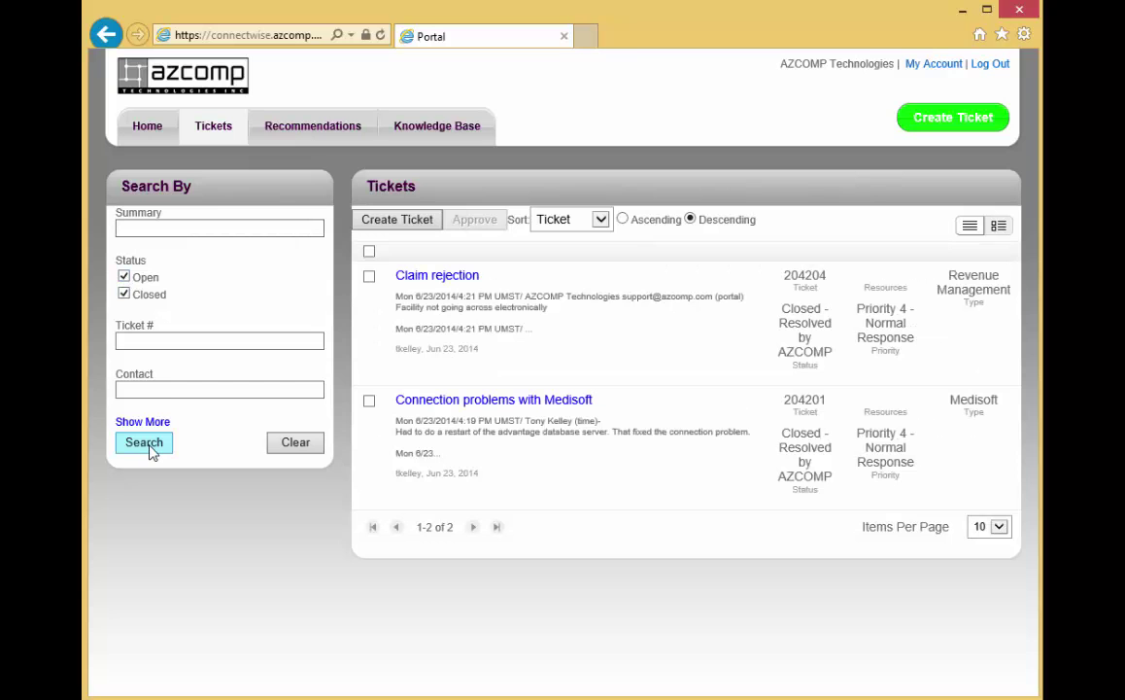
click(167, 388)
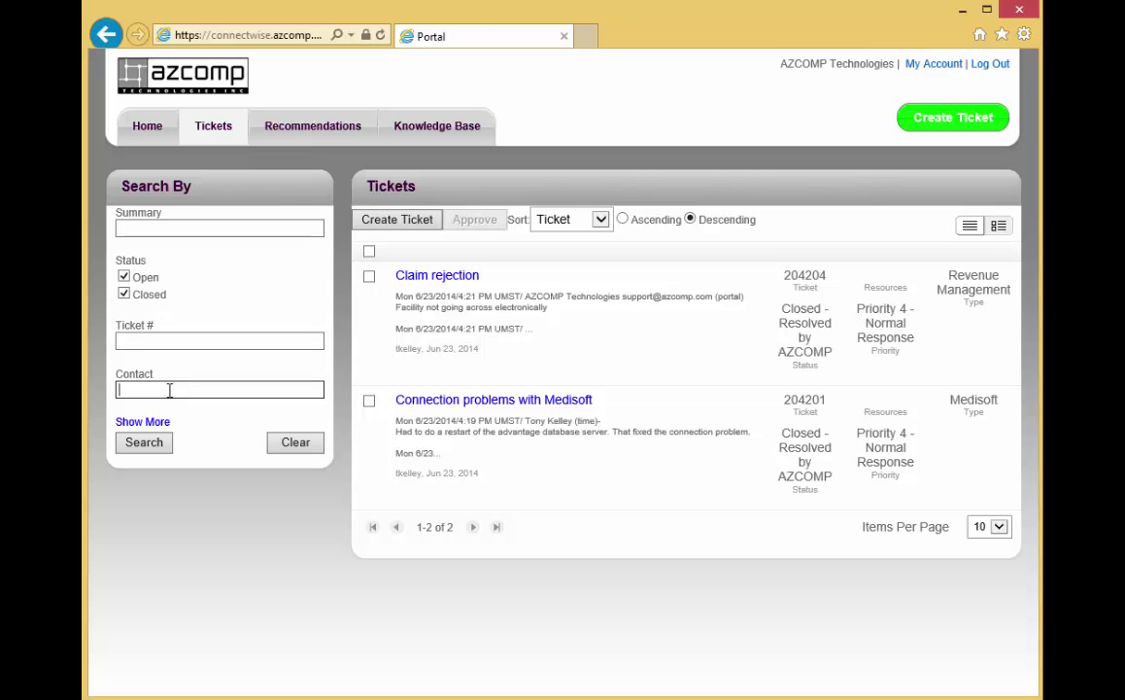
click(152, 338)
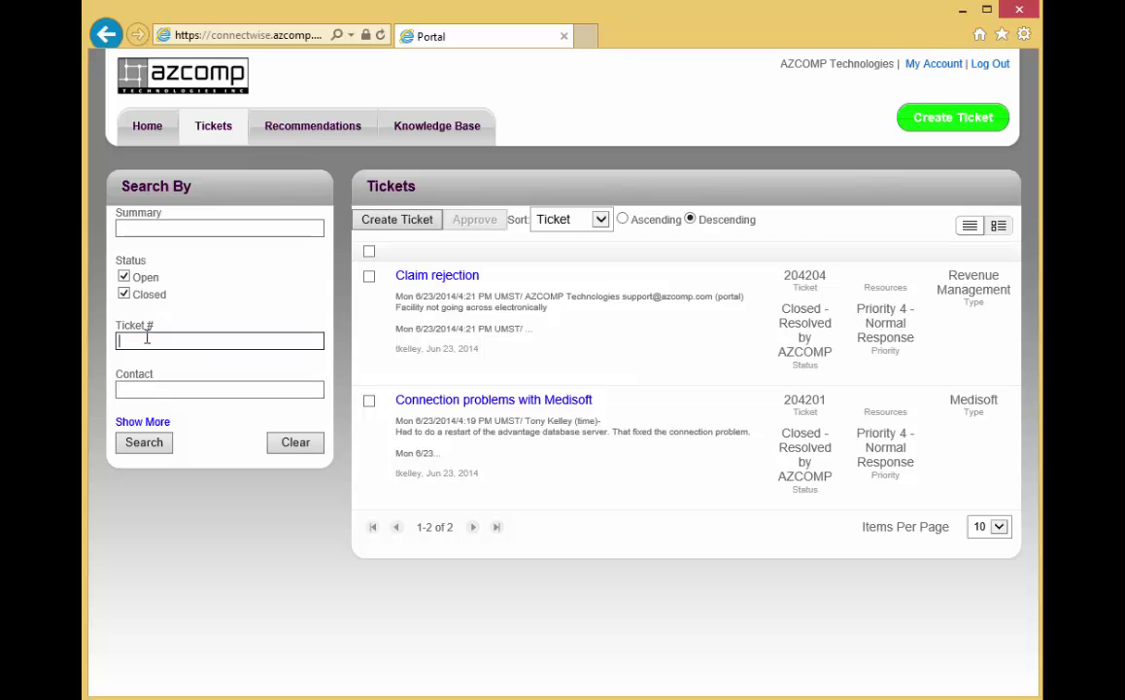